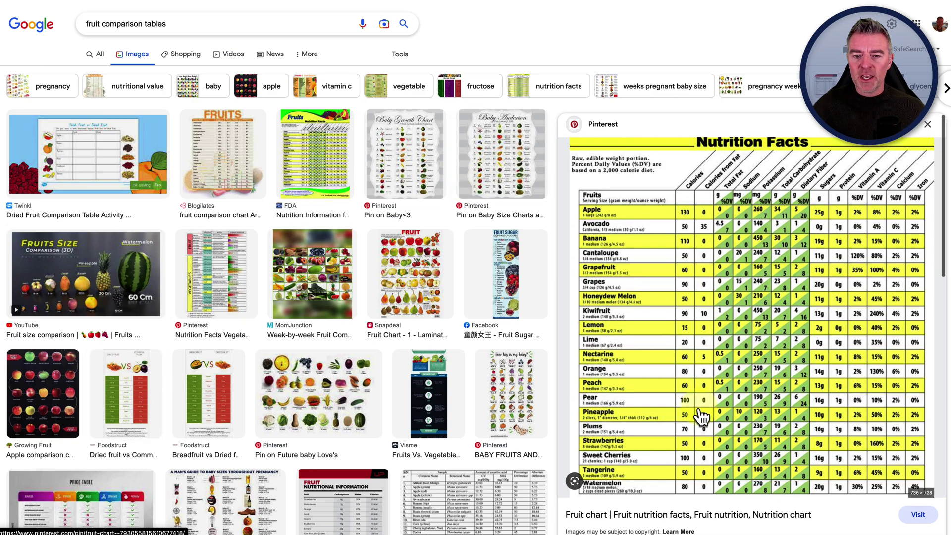
- Browse the Google Images results for 'fruit comparison tables'
{"action": "scroll", "coordinate": [702, 415], "scroll_direction": "down", "scroll_amount": 6}
{"action": "scroll", "coordinate": [350, 372], "scroll_direction": "down", "scroll_amount": 6}
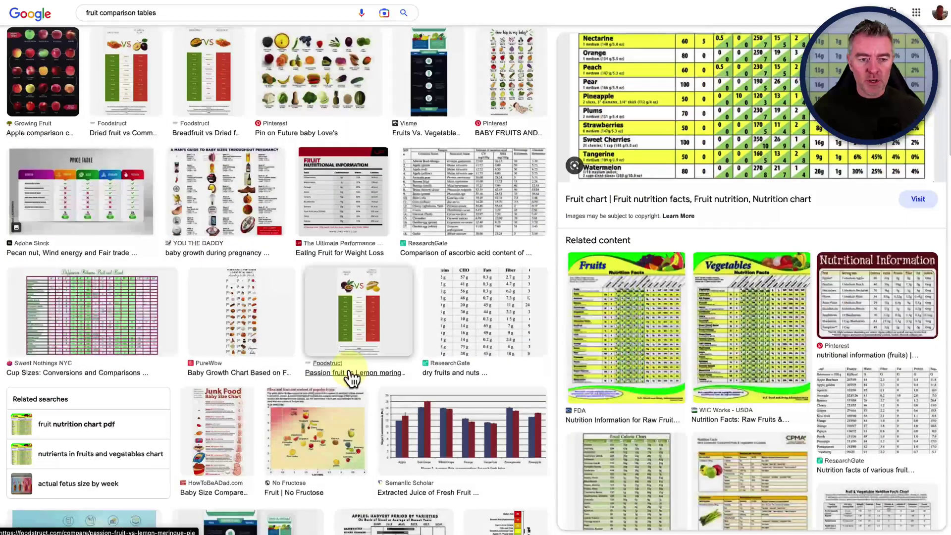
{"action": "scroll", "coordinate": [350, 378], "scroll_direction": "down", "scroll_amount": 2}
{"action": "scroll", "coordinate": [351, 379], "scroll_direction": "up", "scroll_amount": 8}
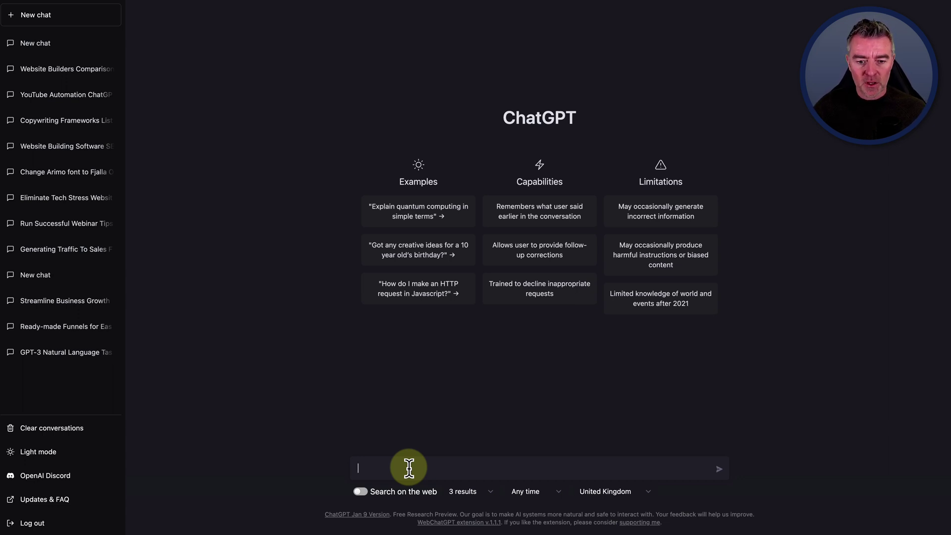
- Ask ChatGPT to 'Create a list of five of the most healthiest fruits'
{"action": "type", "text": "Create a list of five of the most"}
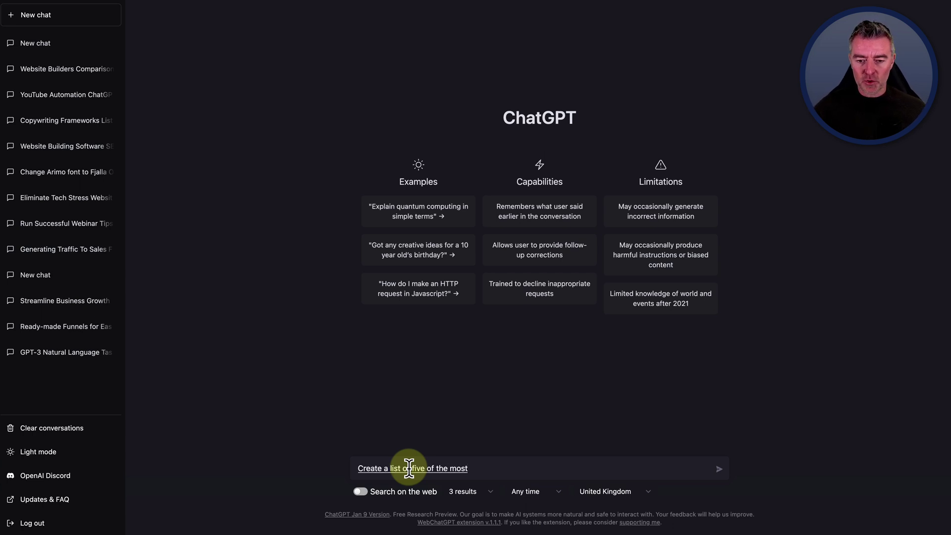
{"action": "type", "text": " healthiest fruits"}
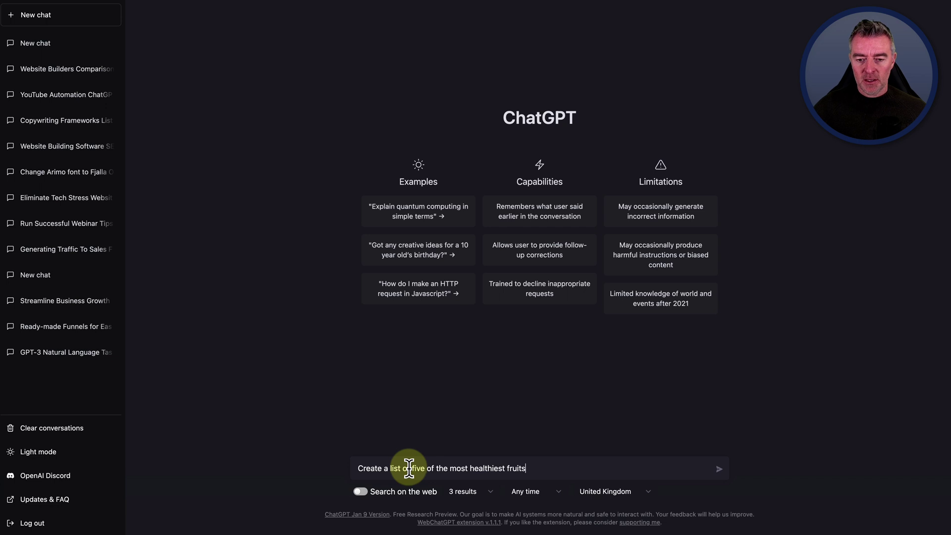
{"action": "key", "text": "Return"}
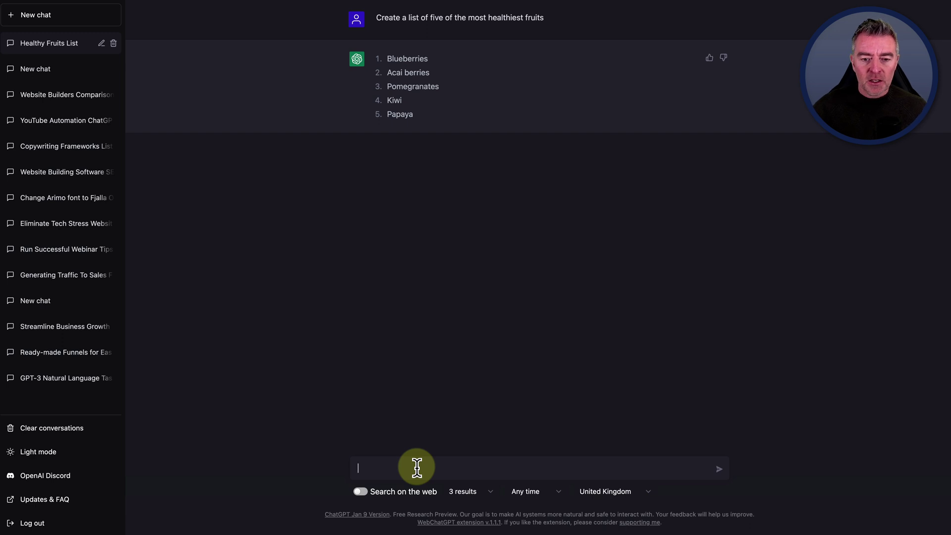
- Ask ChatGPT for a table of those fruits detailing the vitamins each contains
{"action": "type", "text": "create a table"}
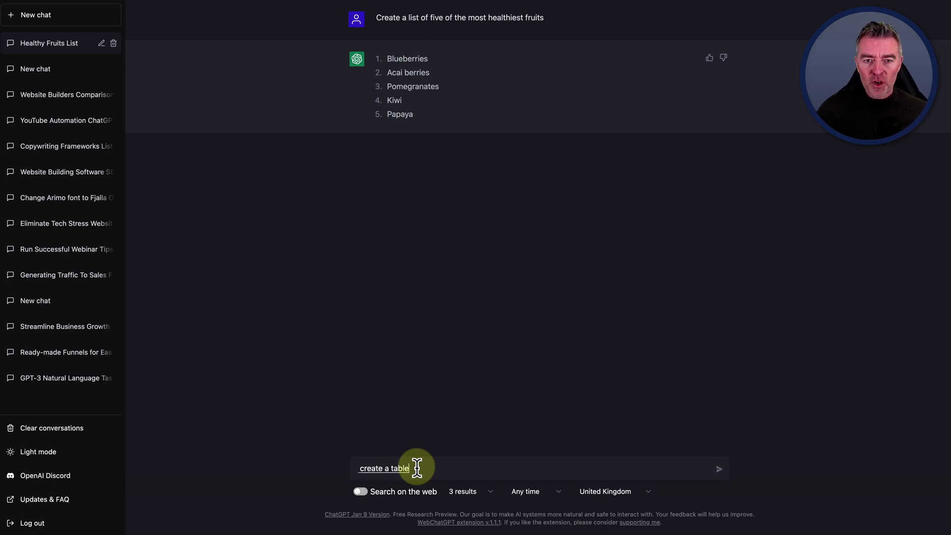
{"action": "type", "text": " with those fruits"}
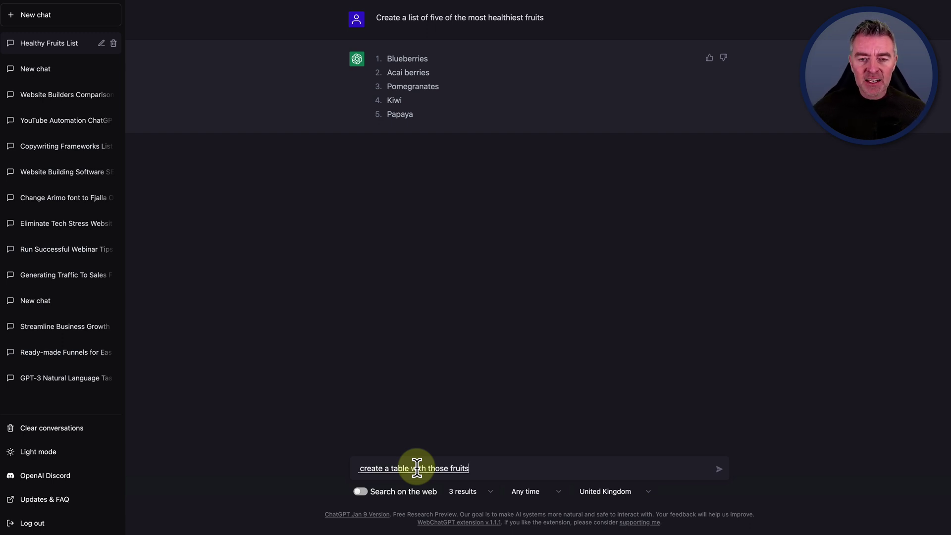
{"action": "type", "text": " detail in the vitamins contained in each"}
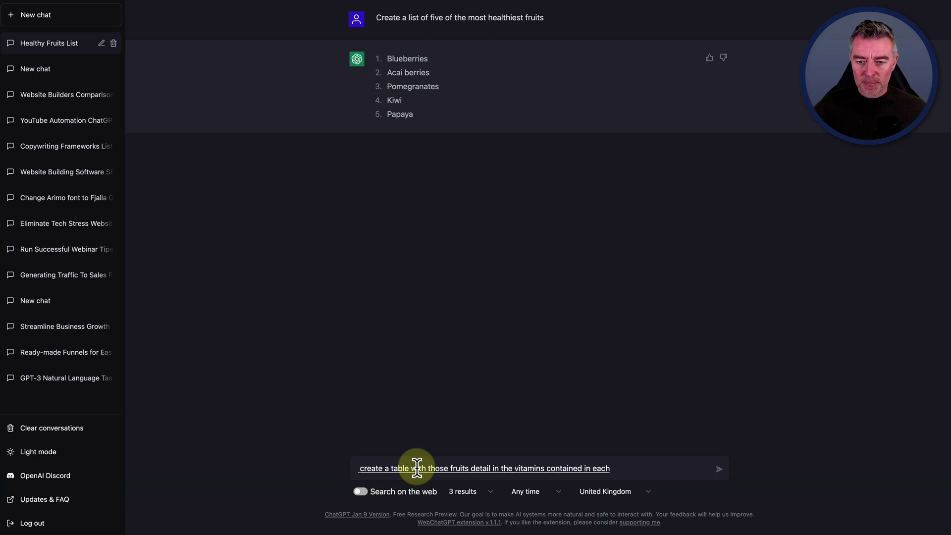
{"action": "key", "text": "Return"}
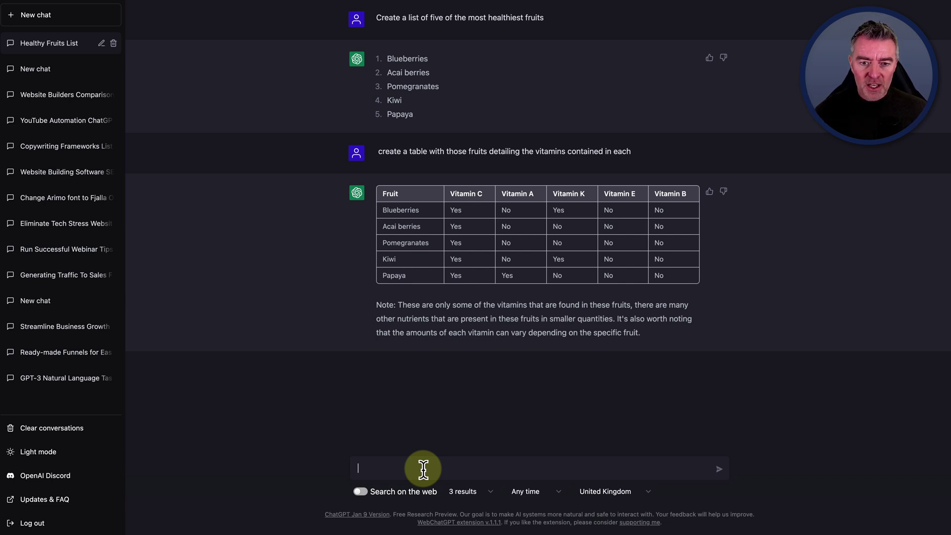
- Ask ChatGPT for HTML code of the table to embed into a website
{"action": "type", "text": "can you create"}
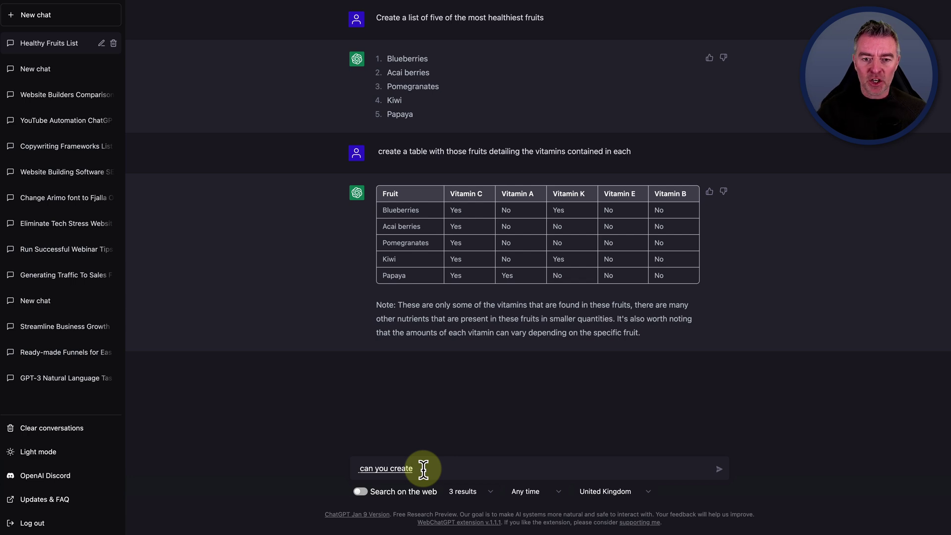
{"action": "type", "text": " HTML code for that table, so "}
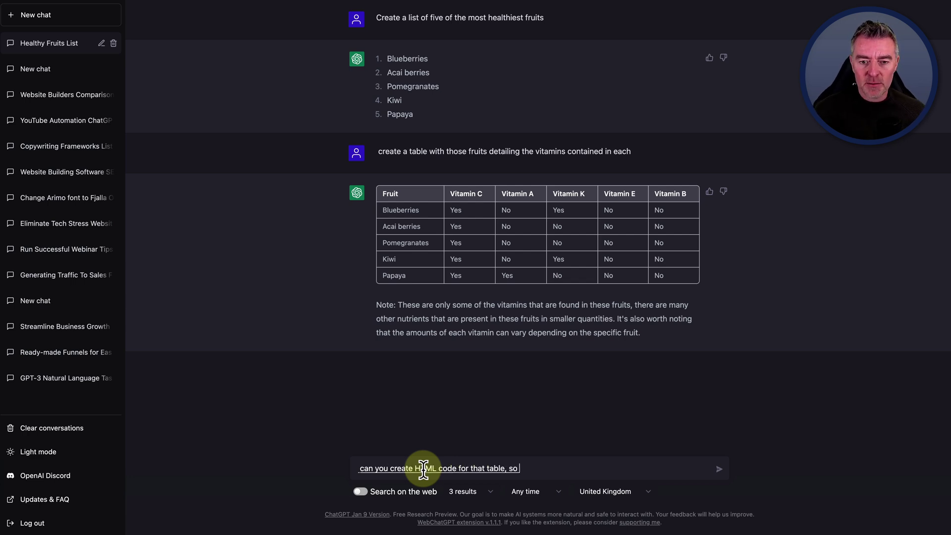
{"action": "type", "text": "that I can bet it into my website"}
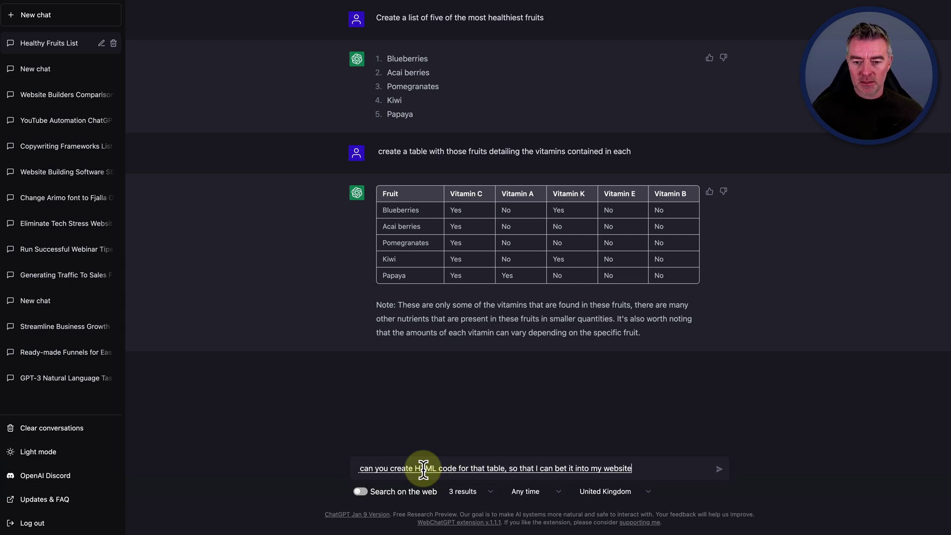
{"action": "key", "text": "BackSpace"}
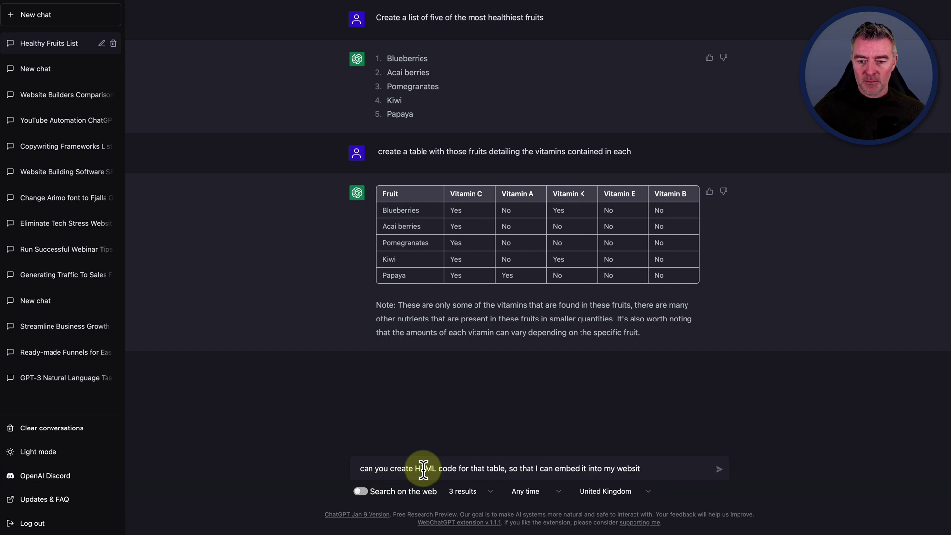
{"action": "key", "text": "Return"}
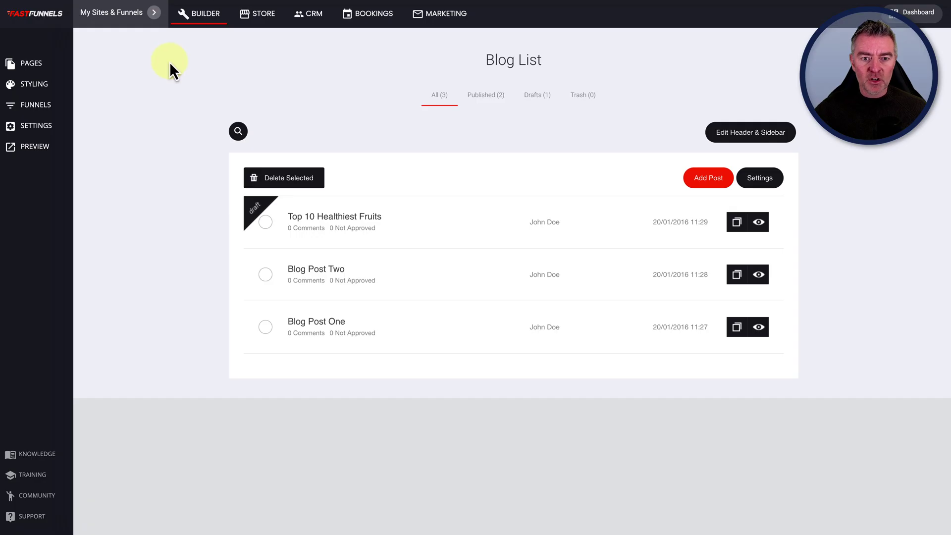
- Open the 'Top 10 Healthiest Fruits' post for editing and show the Add Widget list
{"action": "left_click", "coordinate": [347, 218]}
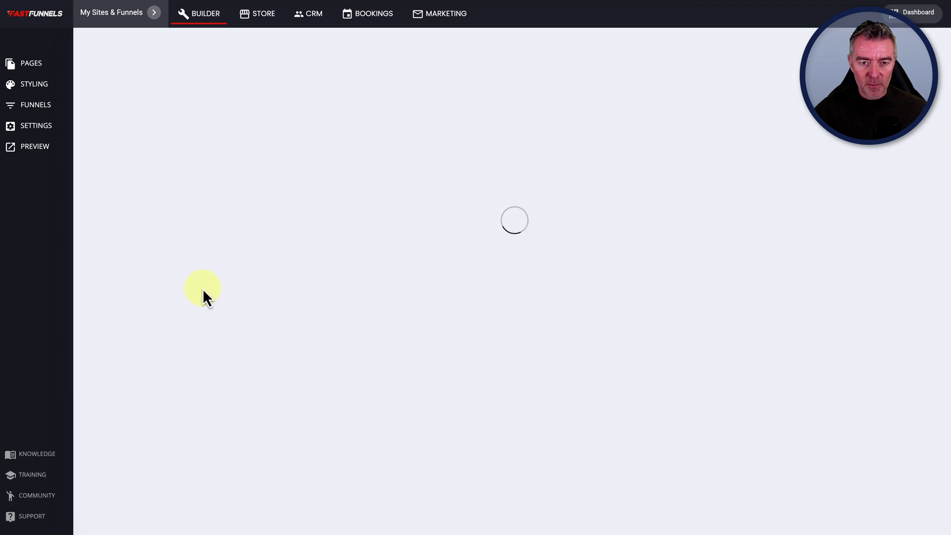
{"action": "scroll", "coordinate": [609, 435], "scroll_direction": "down", "scroll_amount": 2}
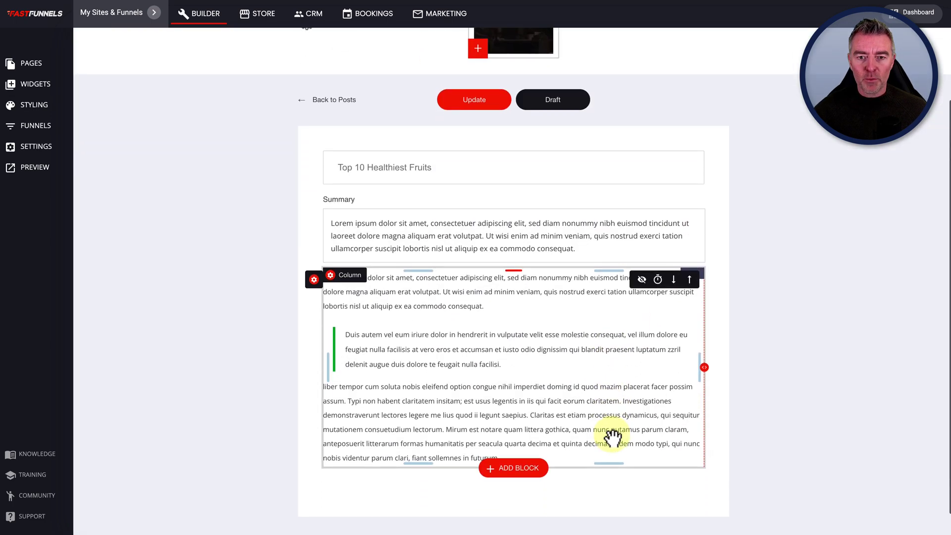
{"action": "scroll", "coordinate": [609, 439], "scroll_direction": "up", "scroll_amount": 1}
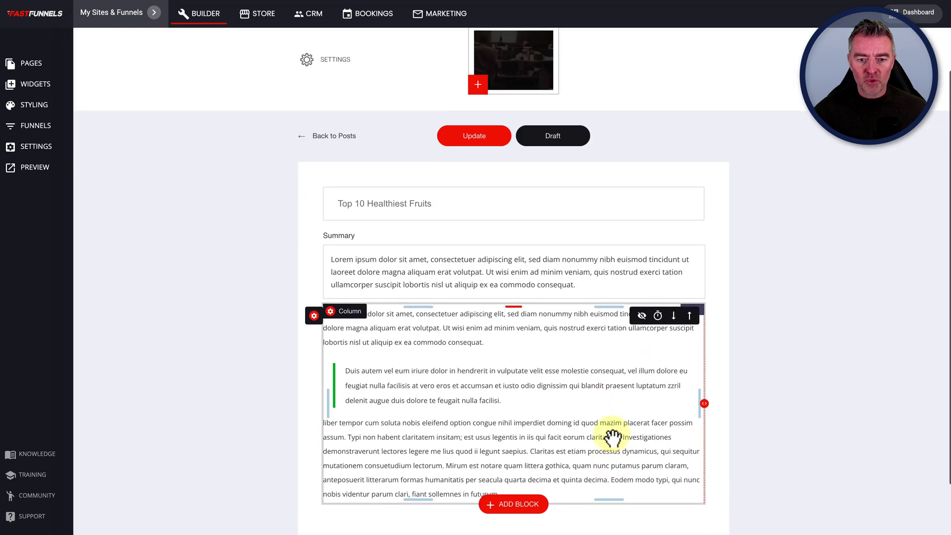
{"action": "left_click", "coordinate": [34, 85]}
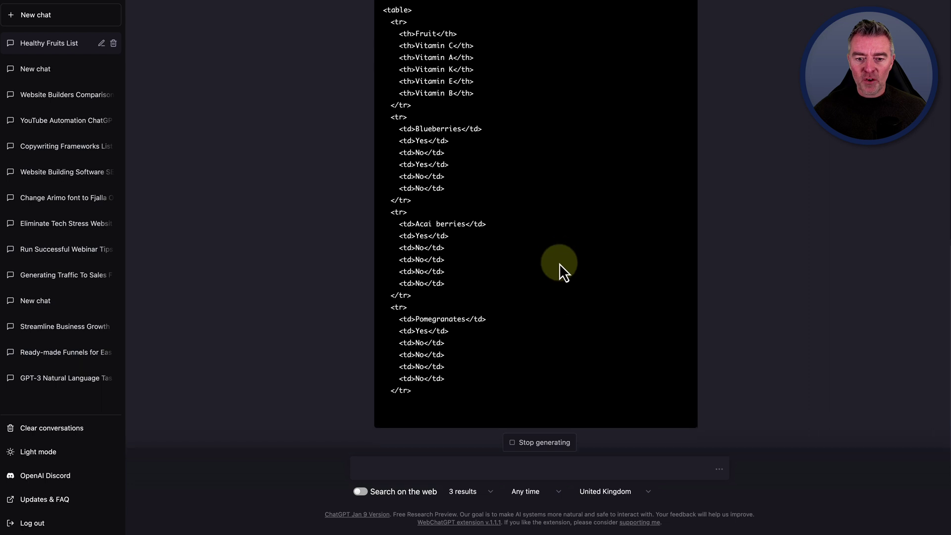
- Copy ChatGPT's finished HTML table code, now including the Kiwi and Papaya rows
{"action": "scroll", "coordinate": [560, 263], "scroll_direction": "up", "scroll_amount": 3}
{"action": "scroll", "coordinate": [559, 263], "scroll_direction": "down", "scroll_amount": 2}
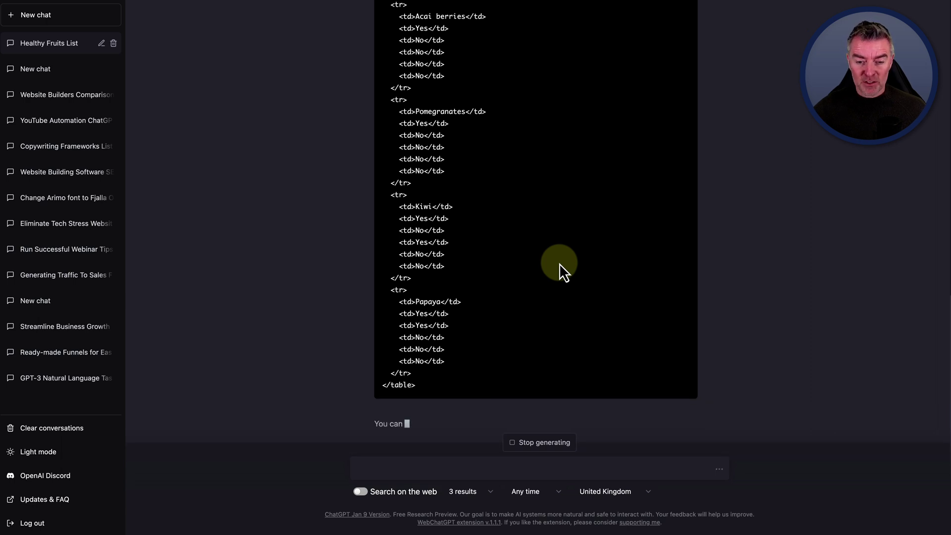
{"action": "scroll", "coordinate": [559, 262], "scroll_direction": "up", "scroll_amount": 7}
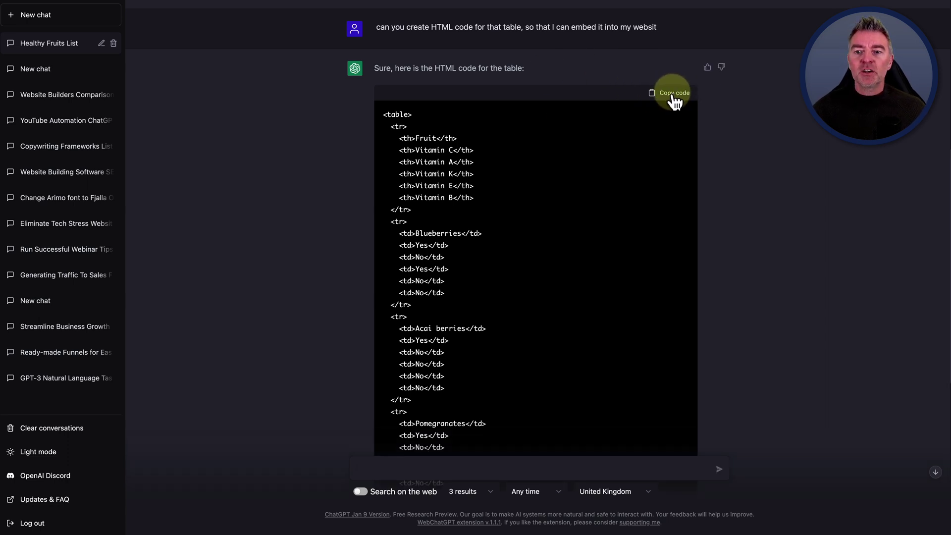
{"action": "left_click", "coordinate": [673, 95]}
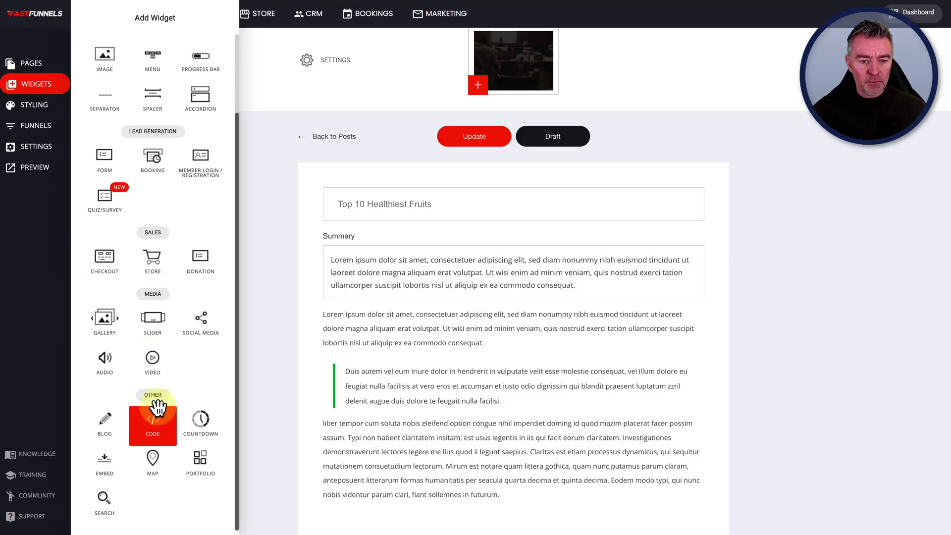
- Add a Code widget under the summary holding the pasted HTML table, and update the post
{"action": "left_click_drag", "start_coordinate": [147, 435], "coordinate": [448, 322]}
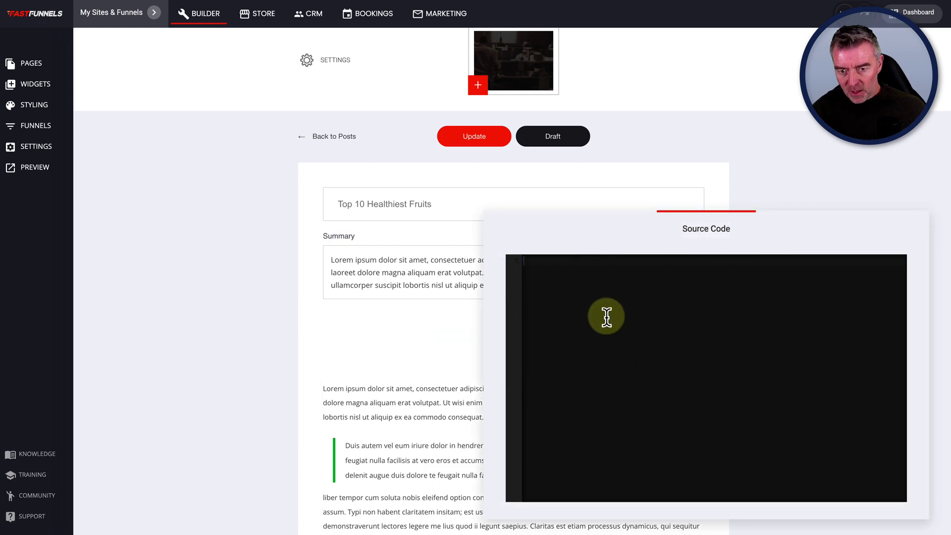
{"action": "key", "text": "ctrl+v"}
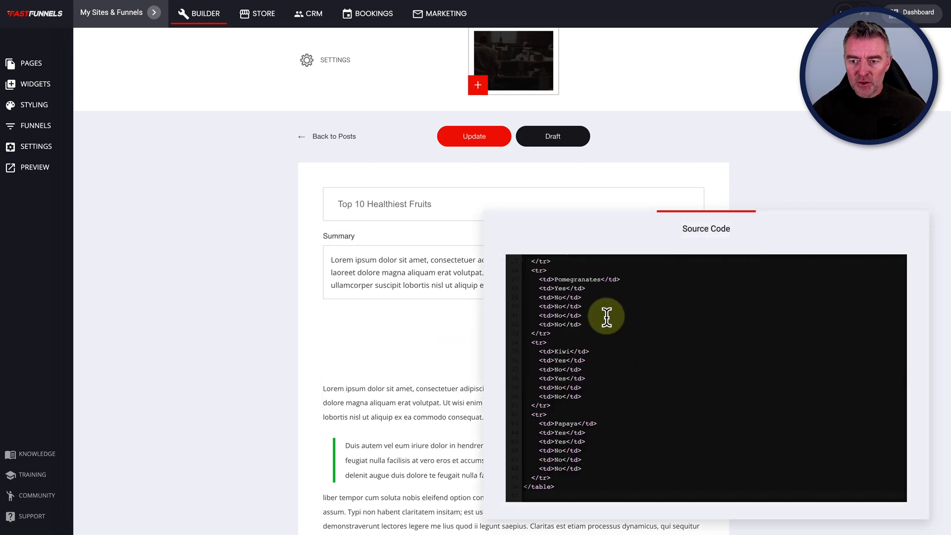
{"action": "left_click", "coordinate": [812, 127]}
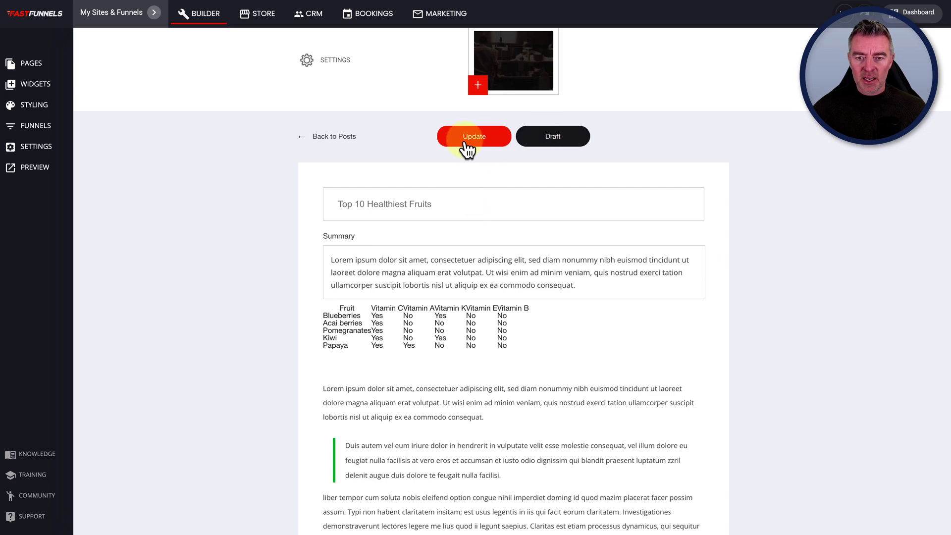
{"action": "left_click", "coordinate": [483, 144]}
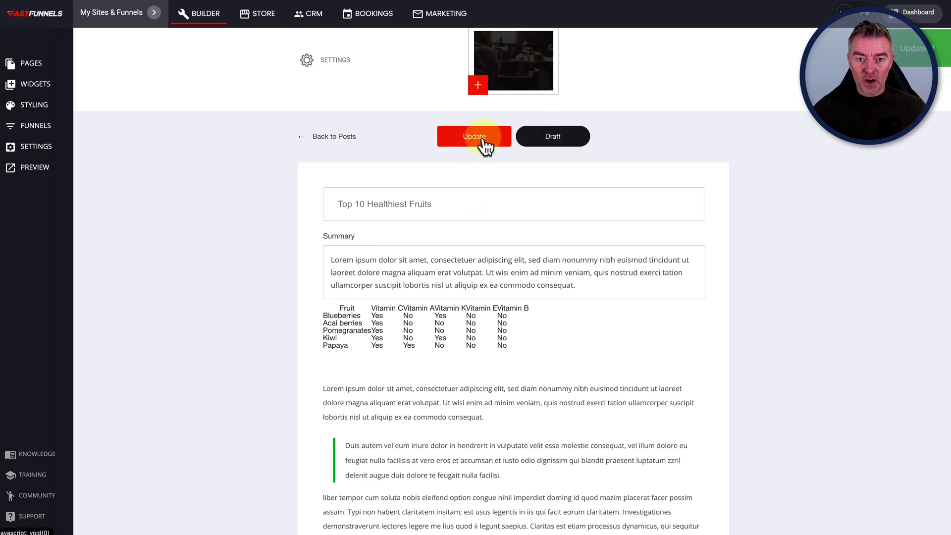
- Preview the 'Top 10 Healthiest Fruits' post from the blog list to check its unstyled table
{"action": "left_click", "coordinate": [331, 142]}
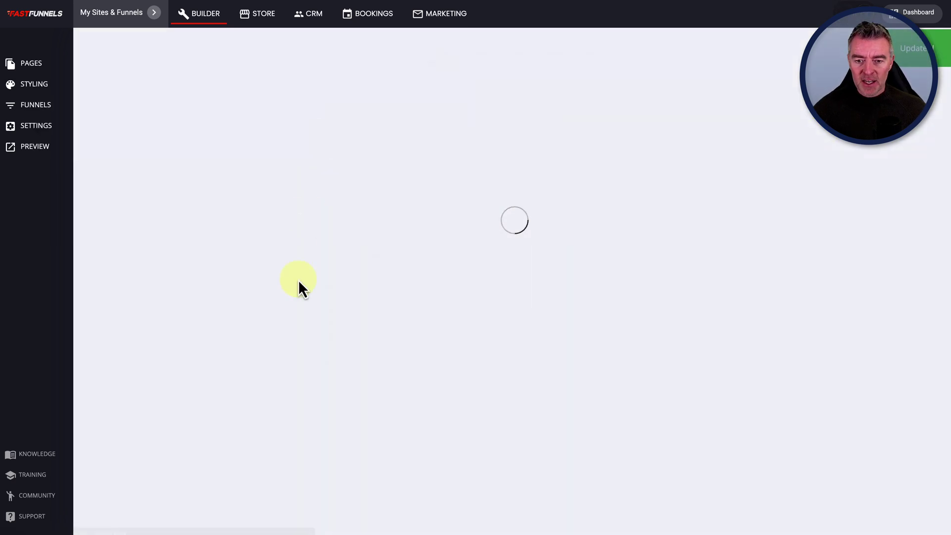
{"action": "left_click", "coordinate": [759, 222]}
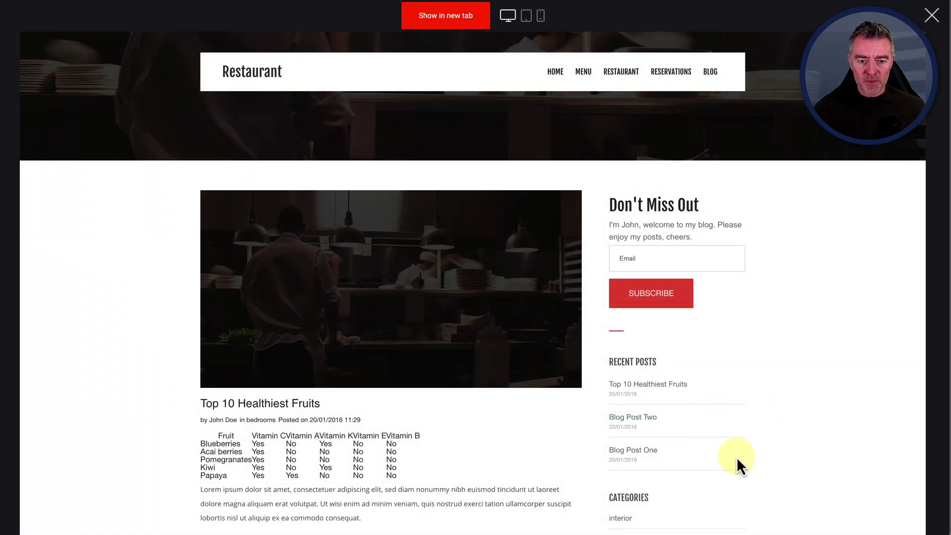
{"action": "scroll", "coordinate": [736, 457], "scroll_direction": "down", "scroll_amount": 5}
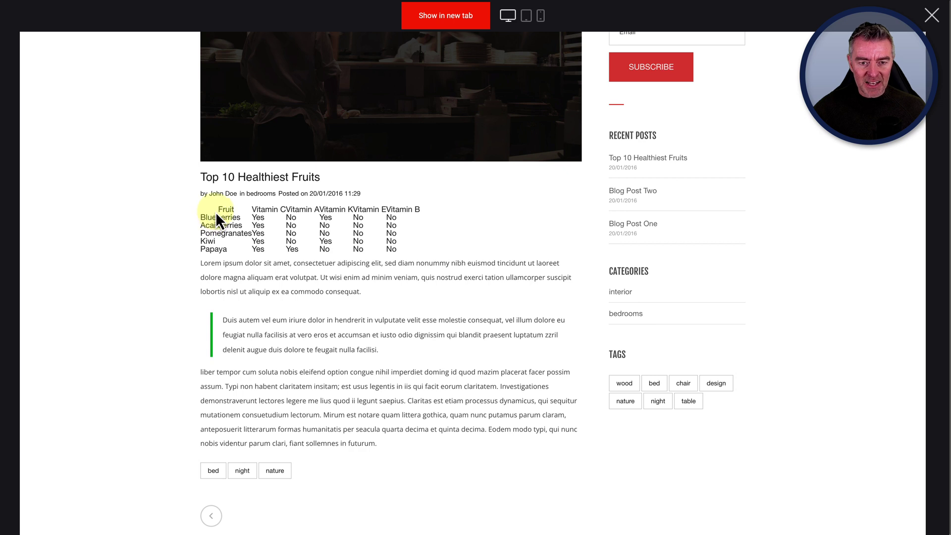
{"action": "left_click_drag", "start_coordinate": [215, 212], "coordinate": [410, 245]}
{"action": "left_click", "coordinate": [410, 246]}
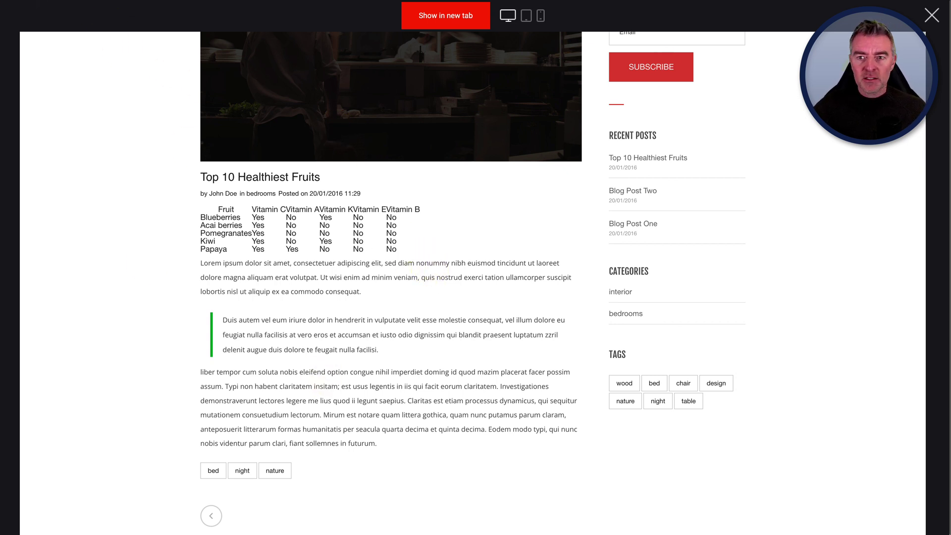
{"action": "left_click", "coordinate": [932, 16]}
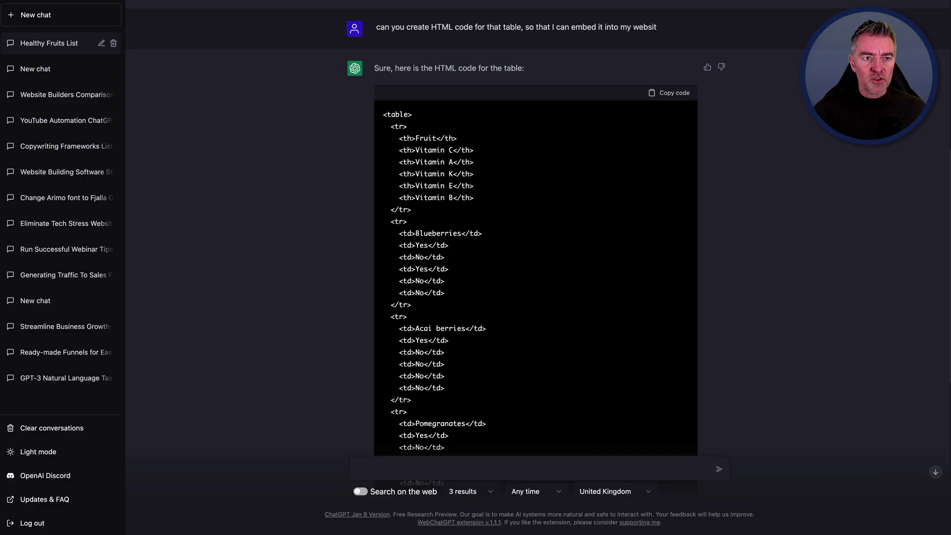
- Send ChatGPT a request for CSS that makes the fruit table clear and readable
{"action": "scroll", "coordinate": [482, 401], "scroll_direction": "down", "scroll_amount": 7}
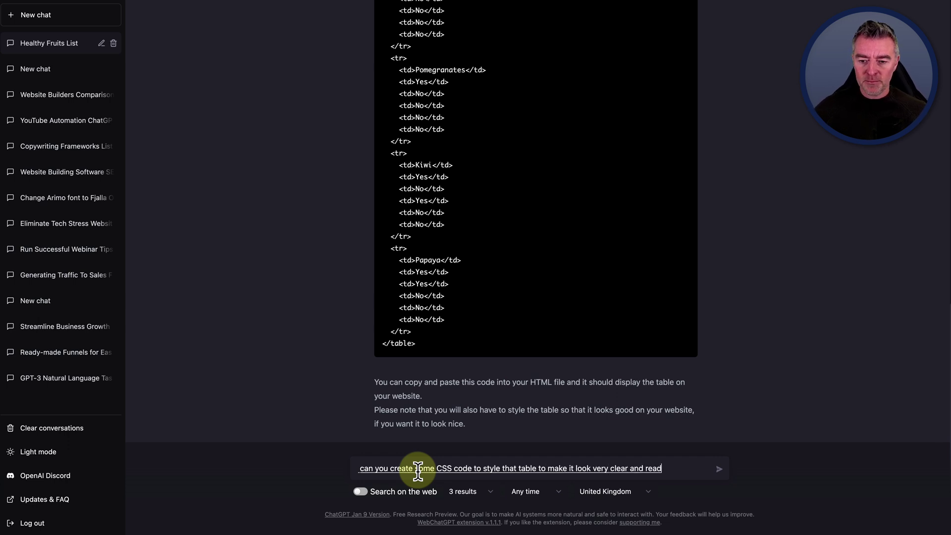
{"action": "key", "text": "Return"}
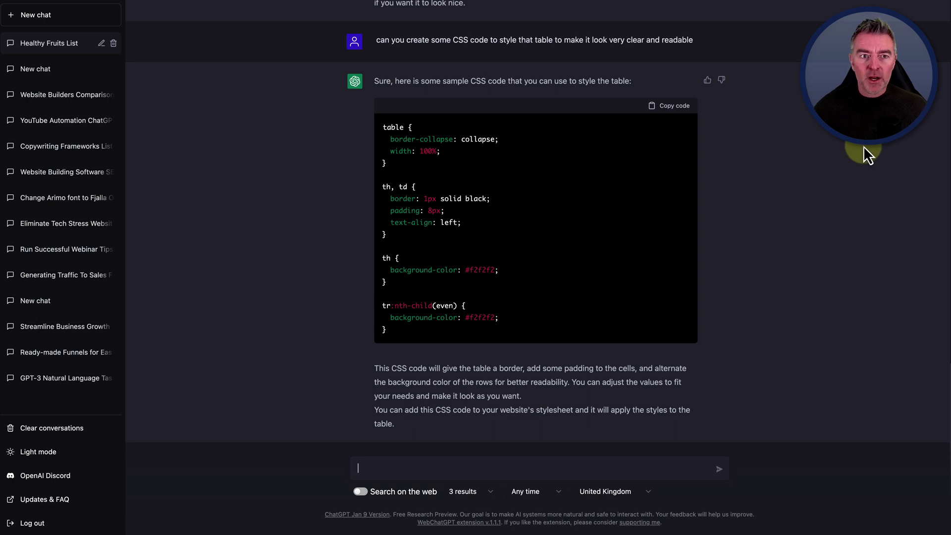
- Use ColorZilla to sample the red #FE4901 from the FastFunnels blog list
{"action": "left_click", "coordinate": [203, 1]}
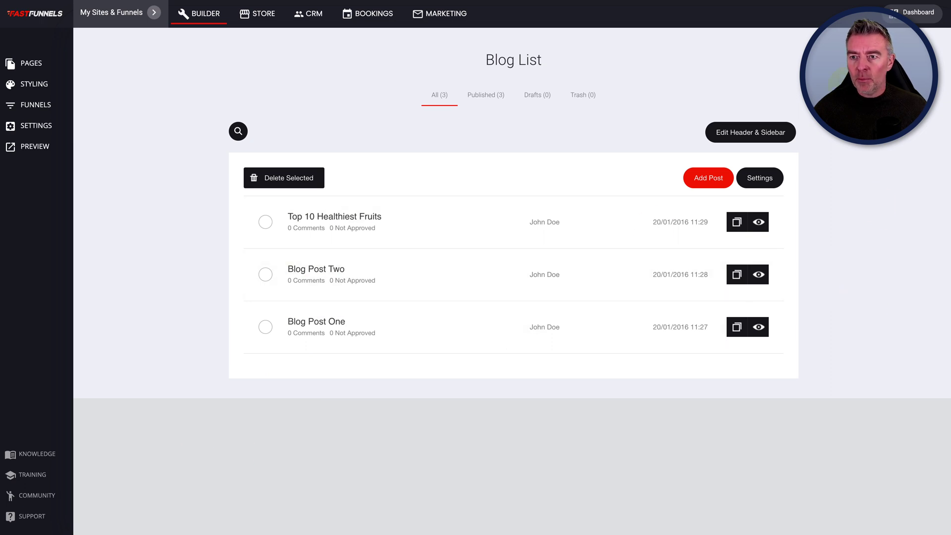
{"action": "left_click", "coordinate": [786, 1]}
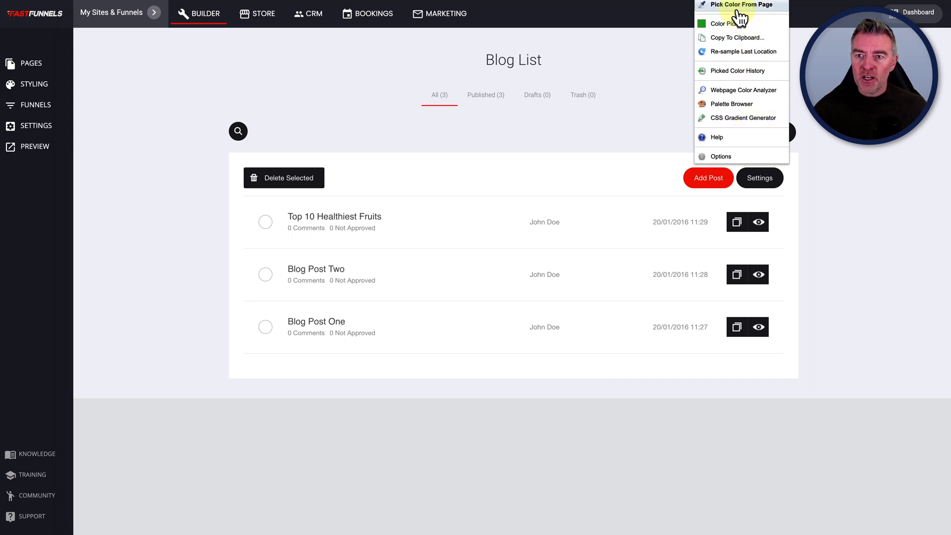
{"action": "left_click", "coordinate": [738, 6]}
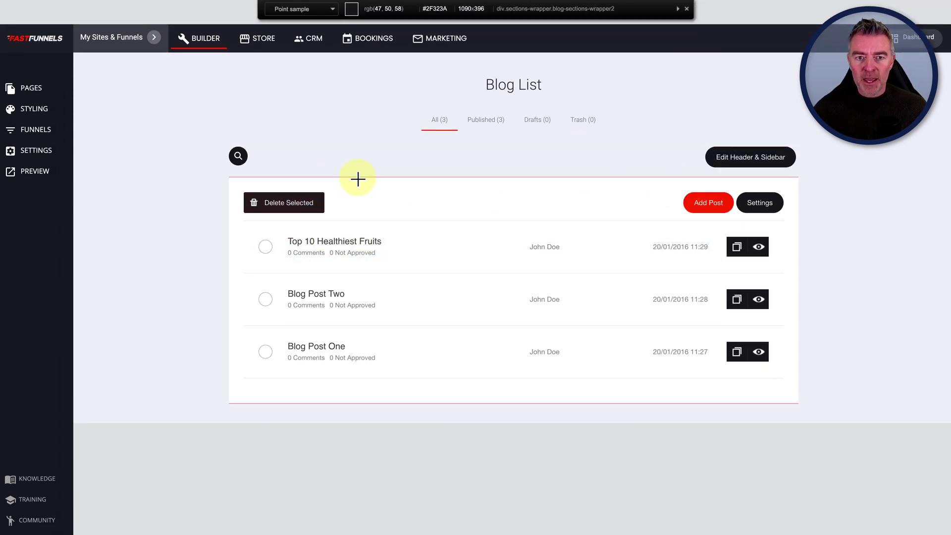
{"action": "left_click", "coordinate": [691, 203]}
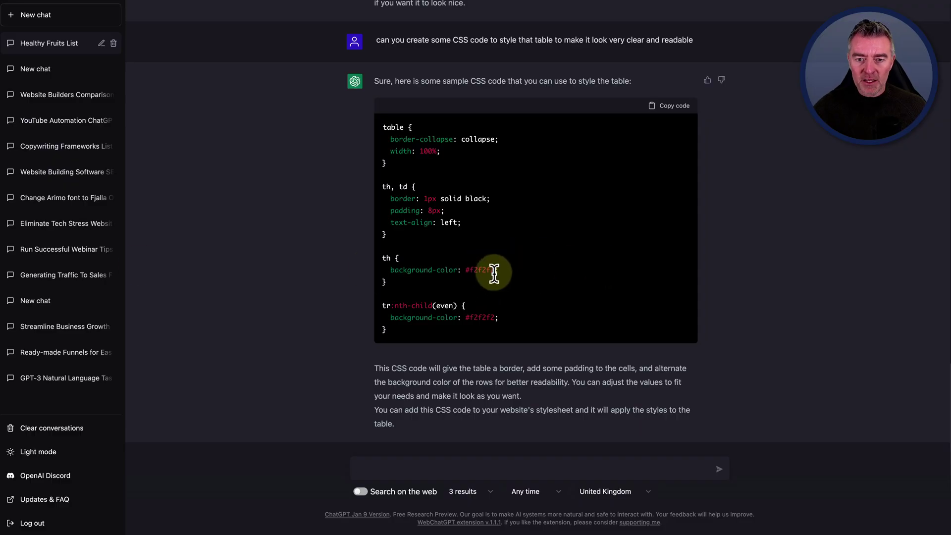
- Mark the #f2f2f2 header colour in the th rule and copy the whole table CSS block
{"action": "left_click_drag", "start_coordinate": [494, 273], "coordinate": [465, 270]}
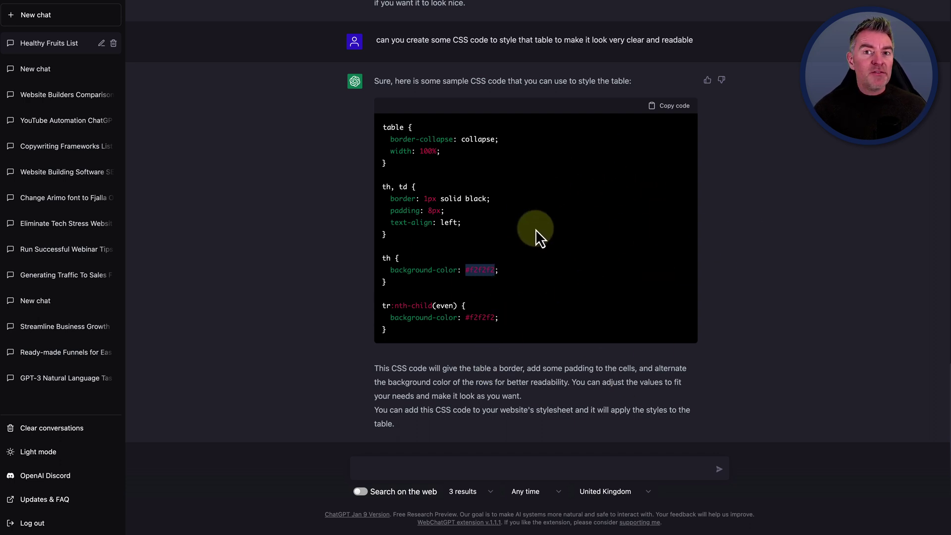
{"action": "left_click", "coordinate": [666, 106]}
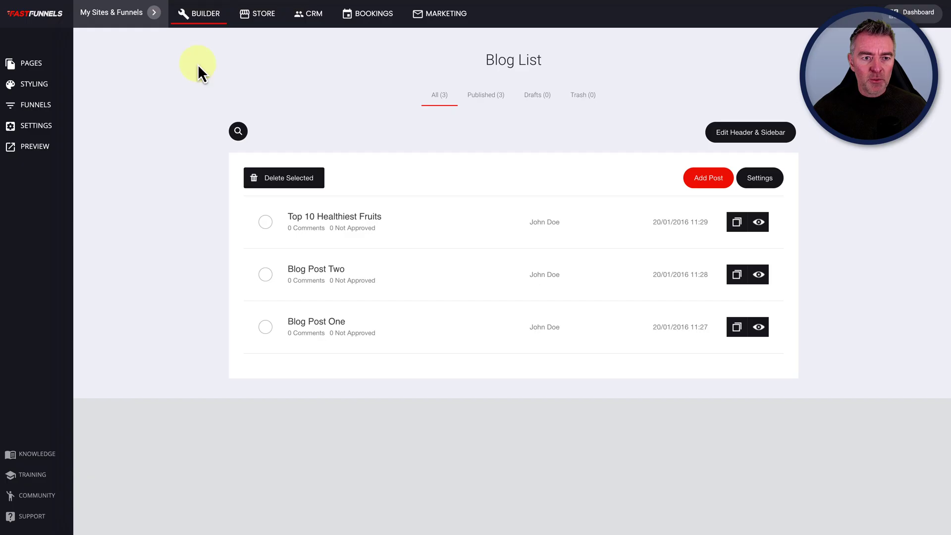
- Paste ChatGPT's table CSS into the site-wide Custom CSS under Settings > Custom Code and save it
{"action": "left_click", "coordinate": [30, 63]}
{"action": "left_click", "coordinate": [28, 126]}
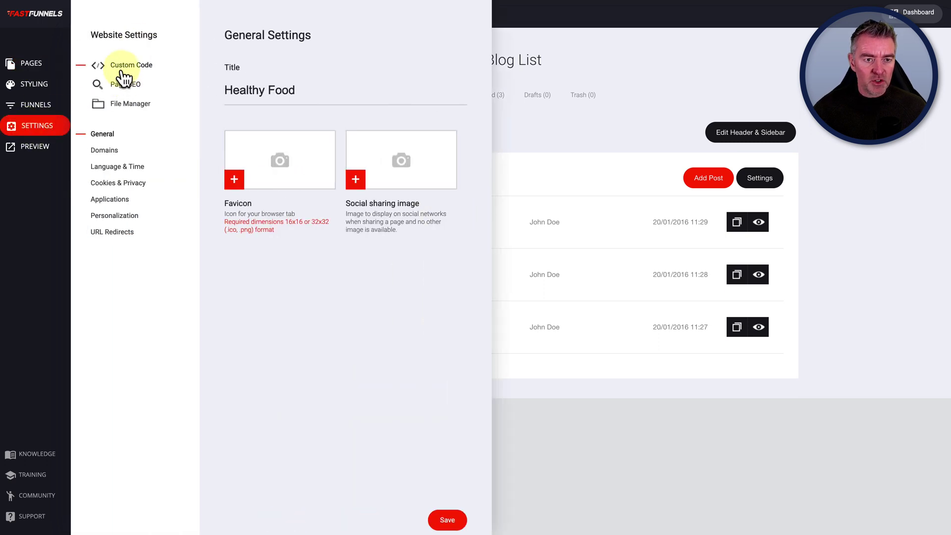
{"action": "left_click", "coordinate": [122, 65]}
{"action": "left_click", "coordinate": [115, 81]}
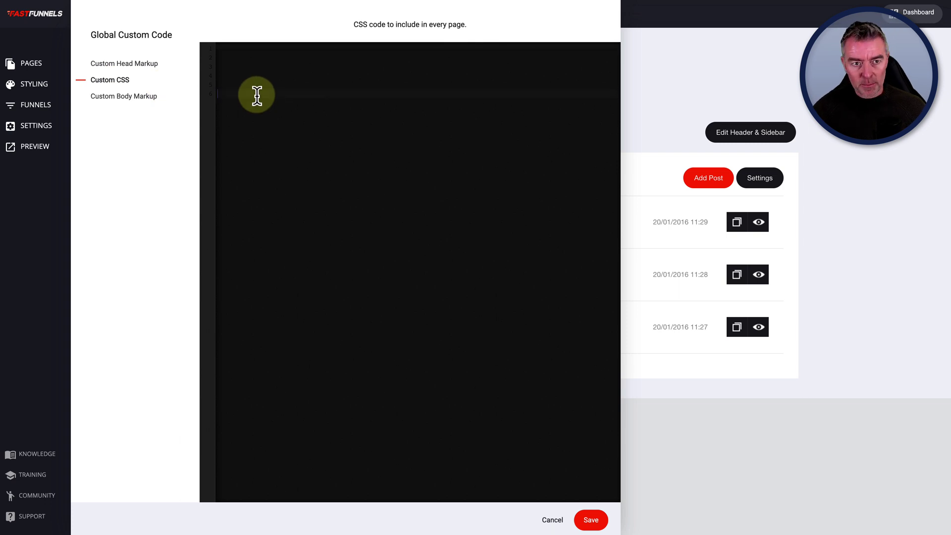
{"action": "key", "text": "ctrl+v"}
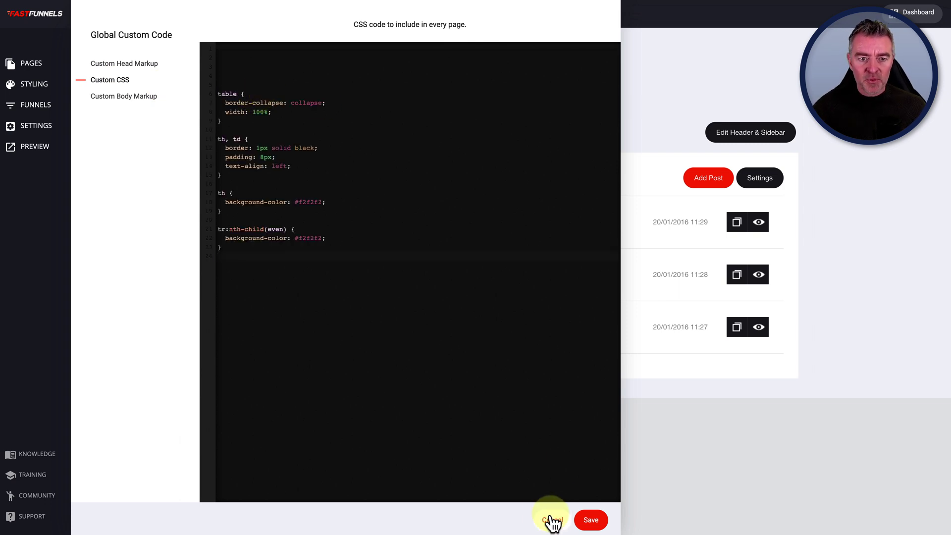
{"action": "left_click", "coordinate": [593, 520]}
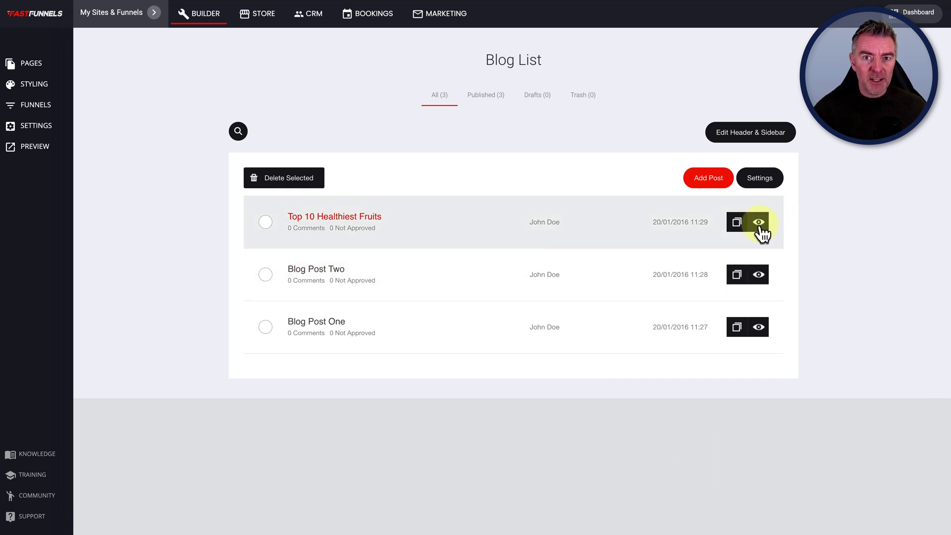
- Preview the Top 10 Healthiest Fruits post to check the table's borders and striped rows
{"action": "left_click", "coordinate": [759, 223]}
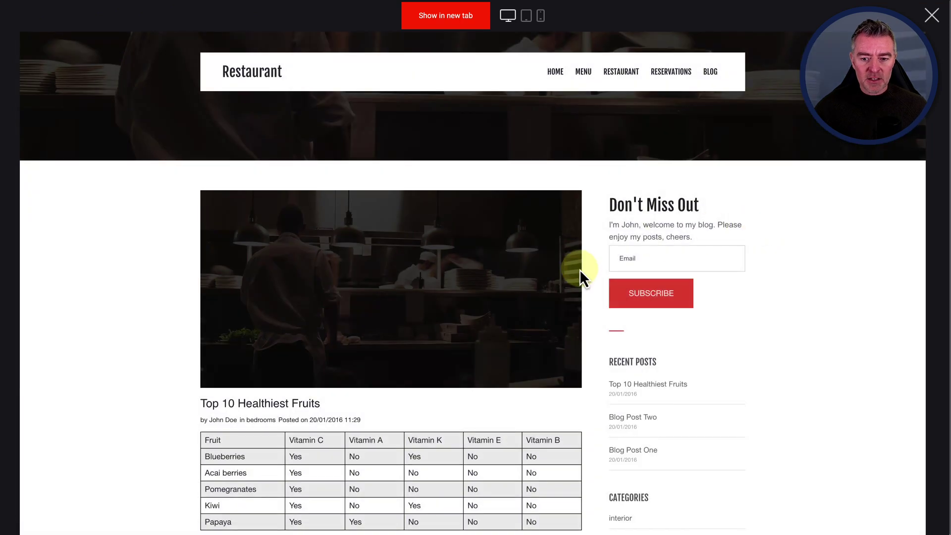
{"action": "scroll", "coordinate": [580, 269], "scroll_direction": "down", "scroll_amount": 7}
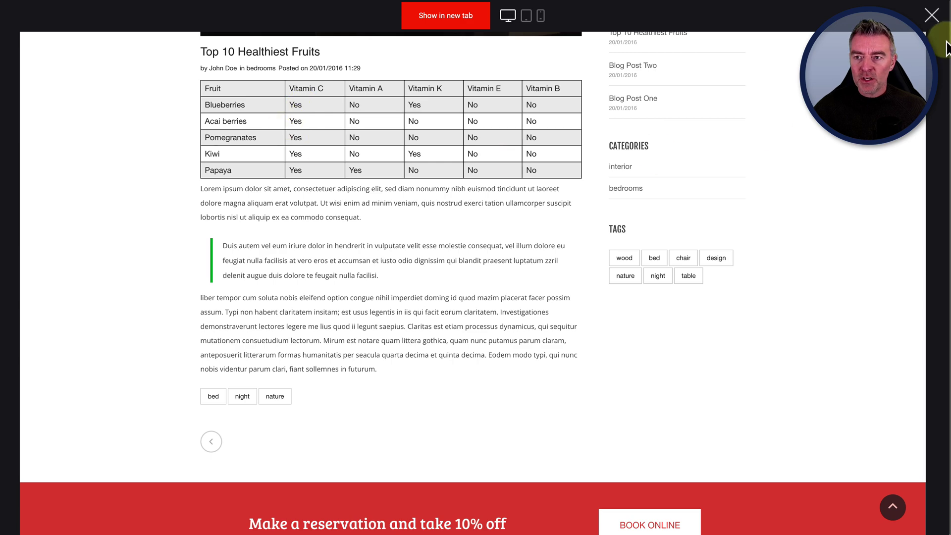
{"action": "left_click", "coordinate": [934, 20]}
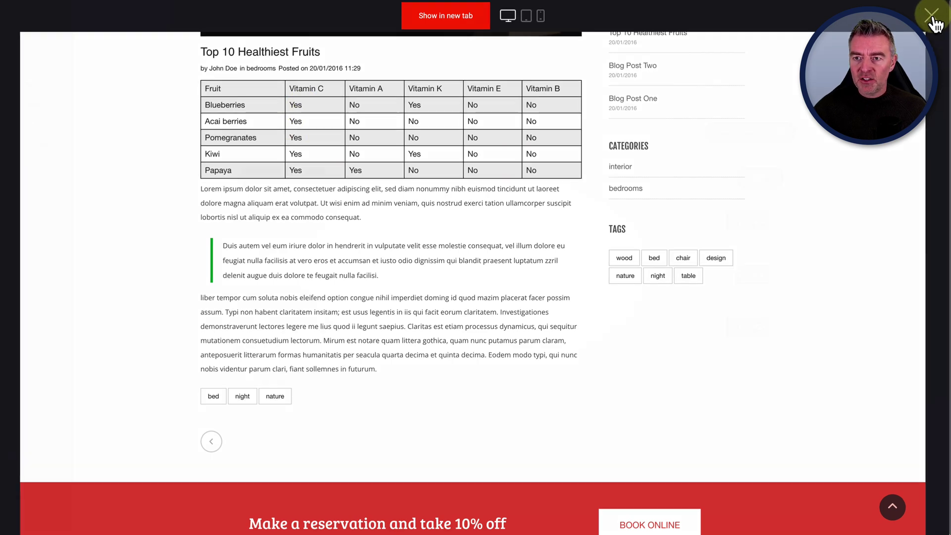
- Copy the red hex value fe4901 from ColorZilla's Color Picker
{"action": "left_click", "coordinate": [793, 3]}
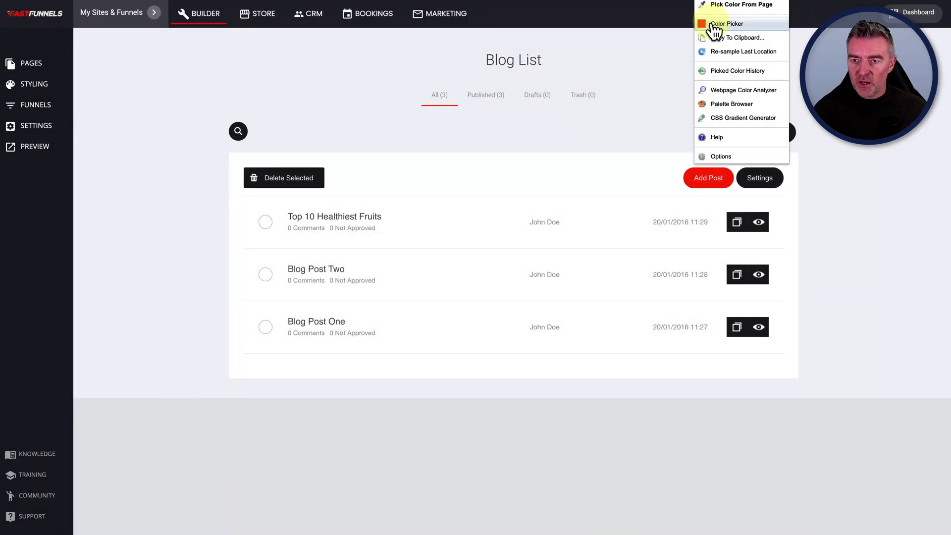
{"action": "left_click", "coordinate": [725, 24]}
{"action": "double_click", "coordinate": [704, 147]}
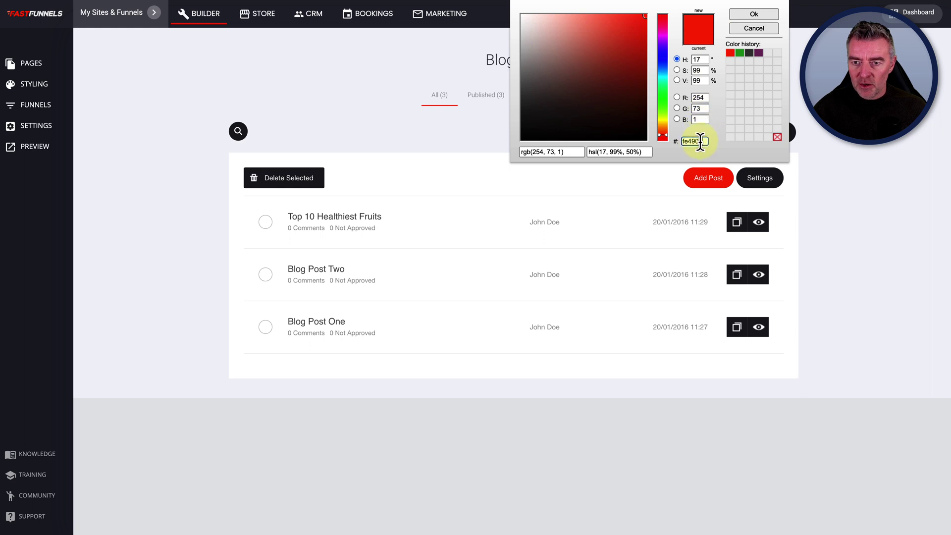
{"action": "left_click", "coordinate": [414, 87]}
- Replace #f2f2f2 with #fe4901 in the th rule of the site Custom CSS and save
{"action": "left_click", "coordinate": [32, 129]}
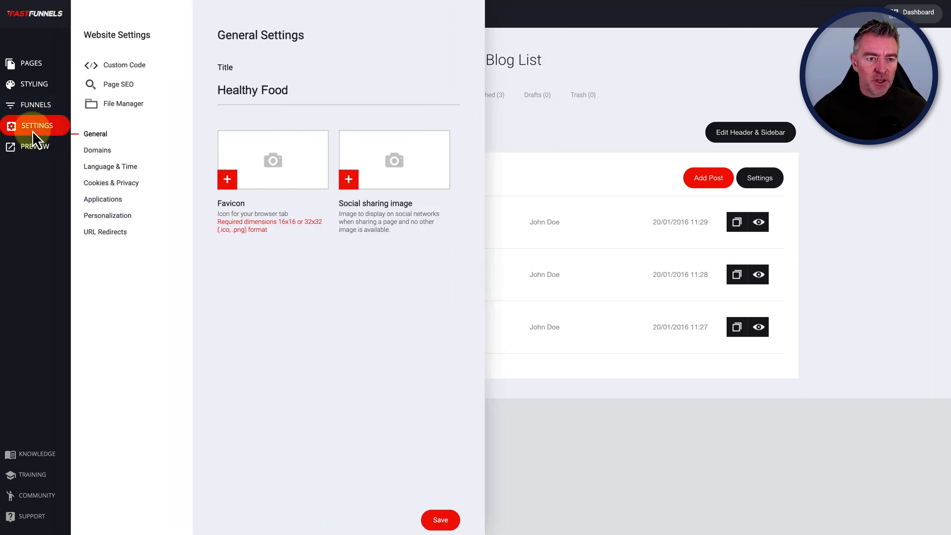
{"action": "left_click", "coordinate": [130, 70]}
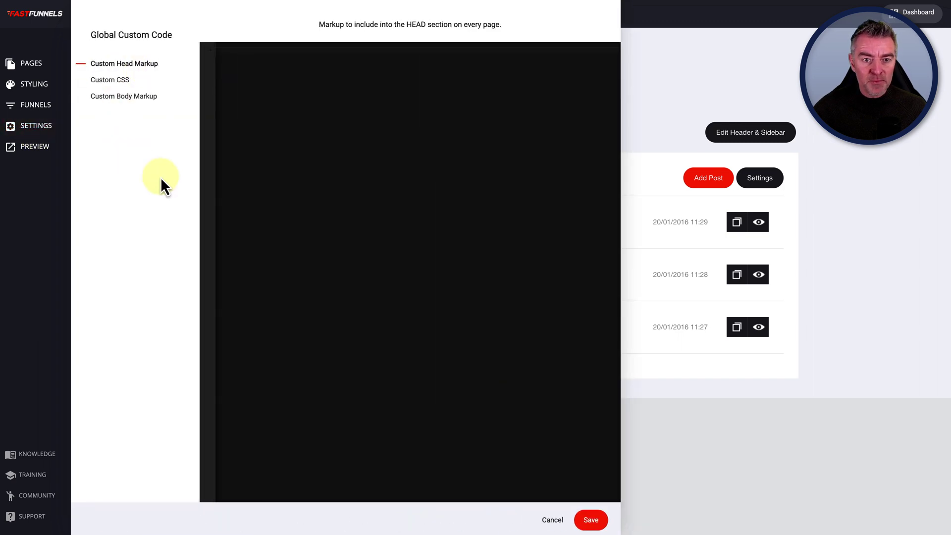
{"action": "left_click", "coordinate": [118, 81]}
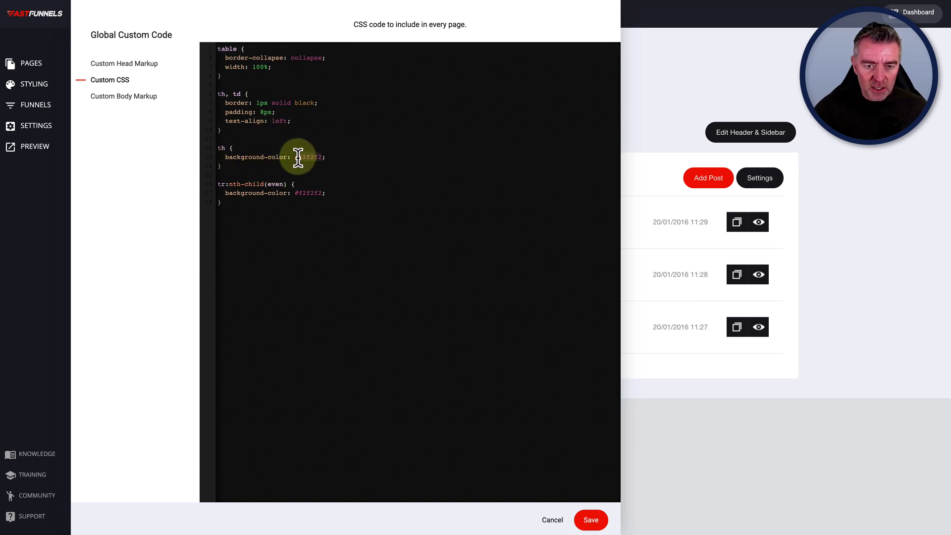
{"action": "left_click", "coordinate": [475, 205]}
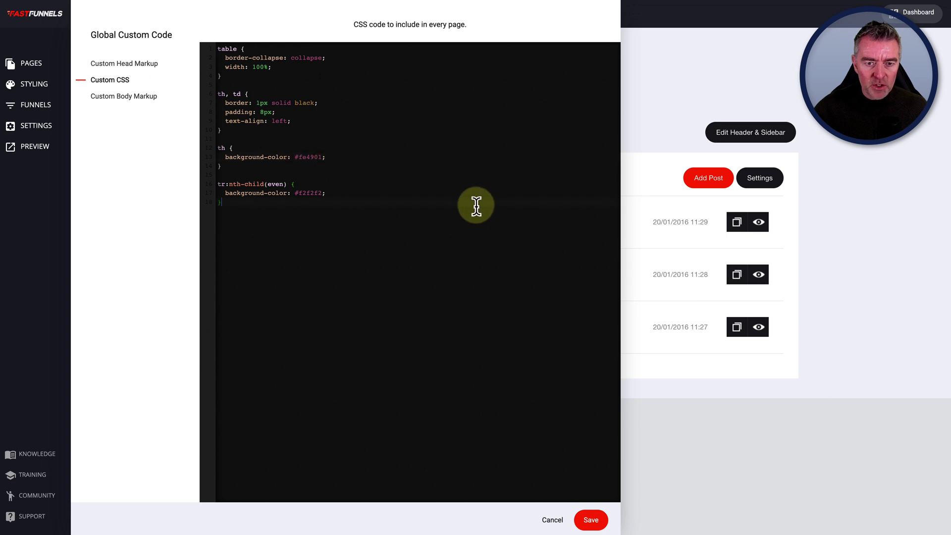
{"action": "left_click", "coordinate": [596, 524]}
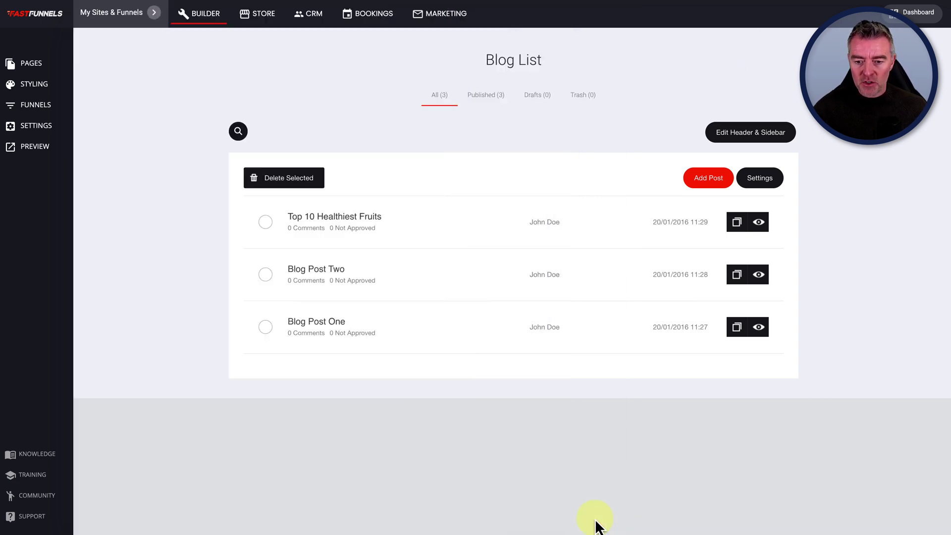
- Preview the Top 10 Healthiest Fruits post and scroll to the vitamin table's red header row
{"action": "left_click", "coordinate": [759, 221]}
{"action": "scroll", "coordinate": [477, 329], "scroll_direction": "down", "scroll_amount": 6}
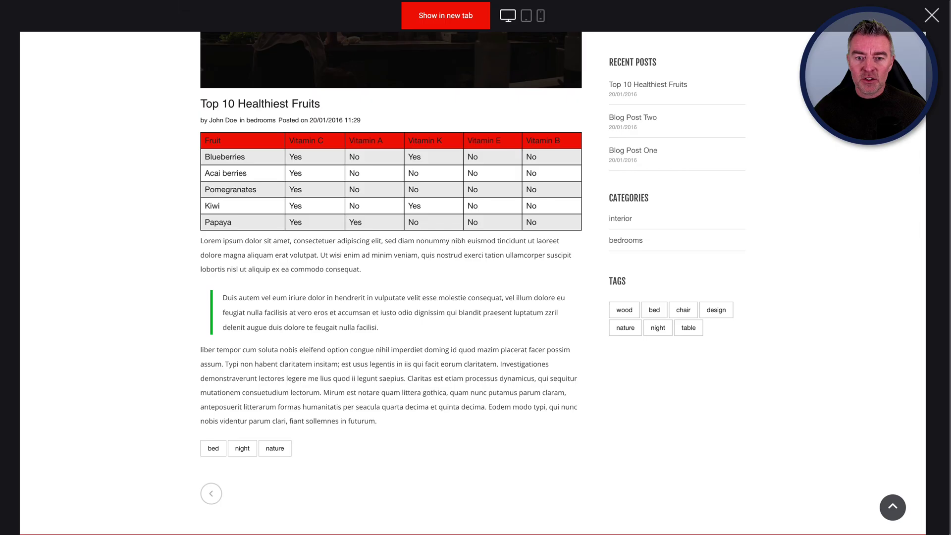
{"action": "scroll", "coordinate": [438, 320], "scroll_direction": "up", "scroll_amount": 3}
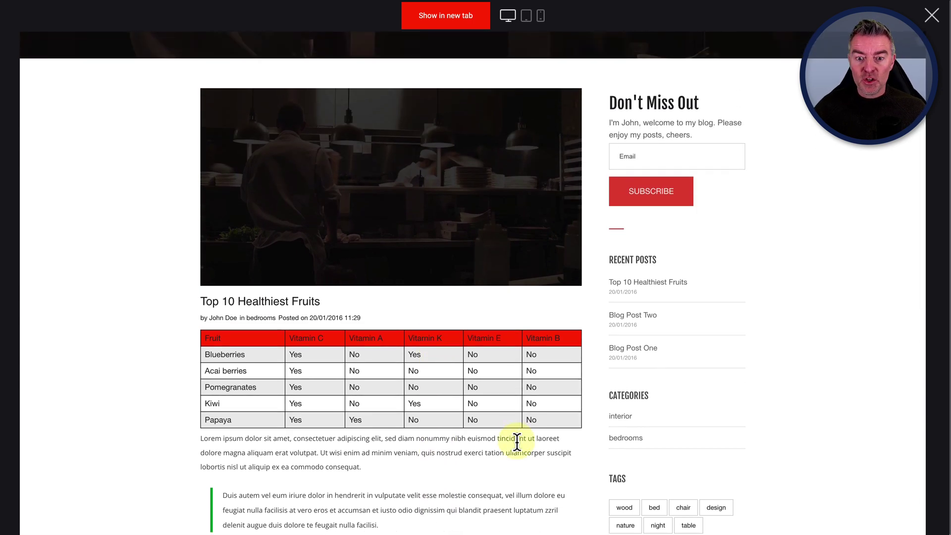
{"action": "scroll", "coordinate": [516, 441], "scroll_direction": "down", "scroll_amount": 2}
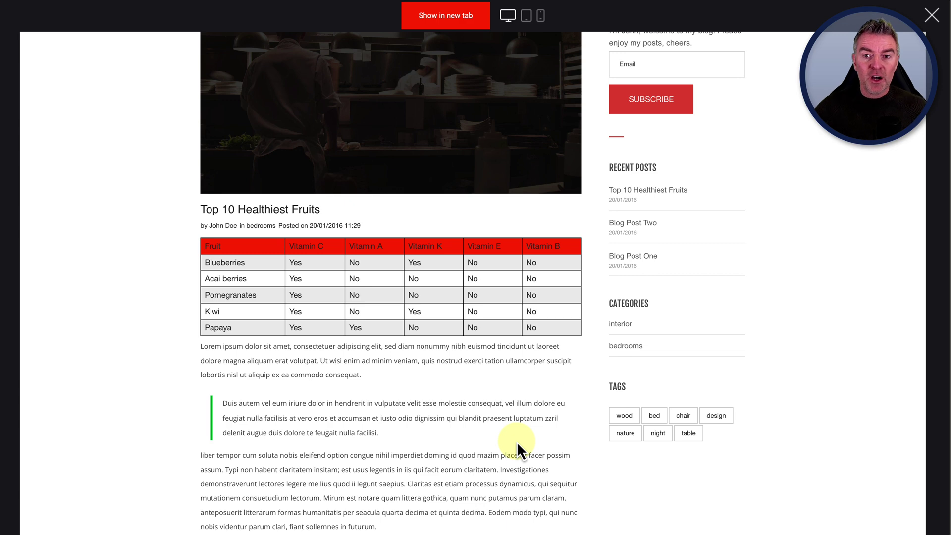
{"action": "scroll", "coordinate": [516, 441], "scroll_direction": "up", "scroll_amount": 4}
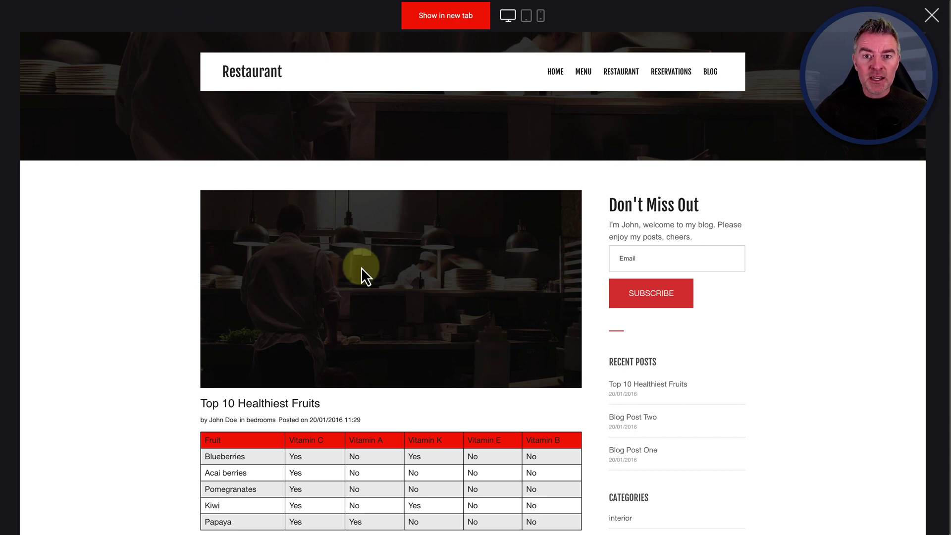
- Close the post preview to return to the Blog List
{"action": "left_click", "coordinate": [932, 20]}
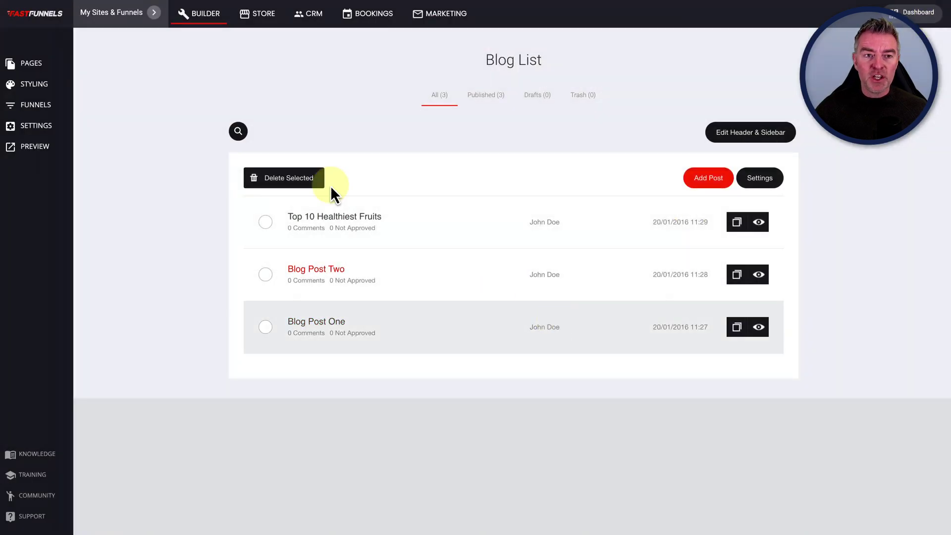